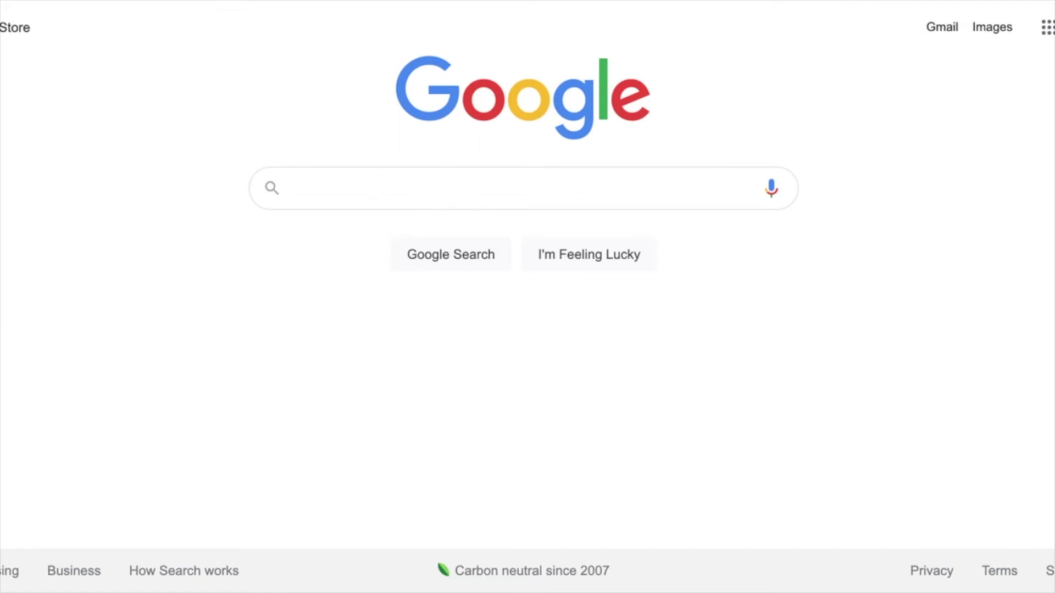
- Go through the list of Google apps and open the full Google products page
left_click(1047, 27)
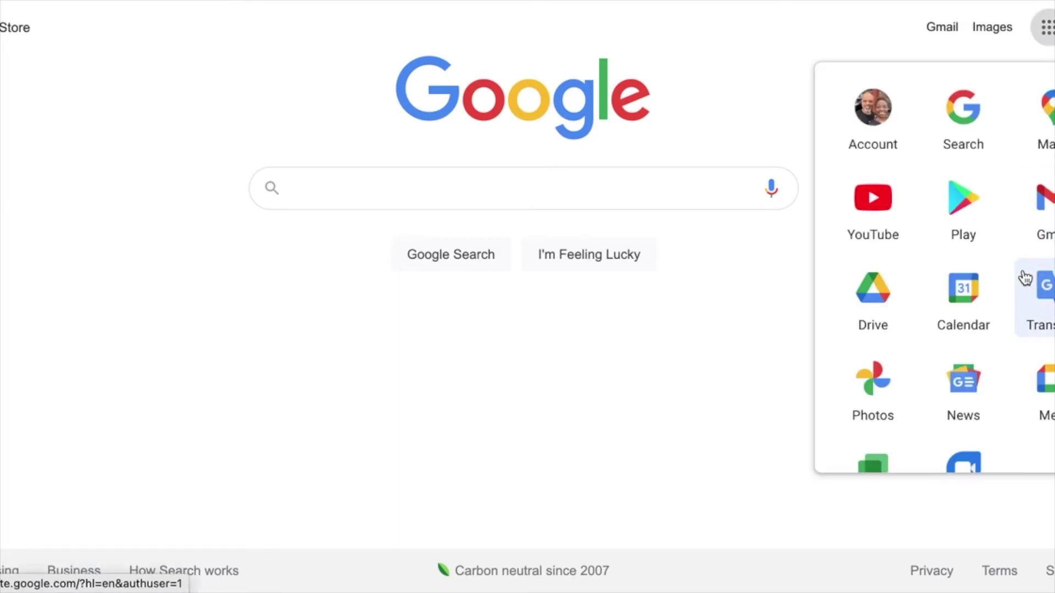
scroll(1040, 250, "down", 1)
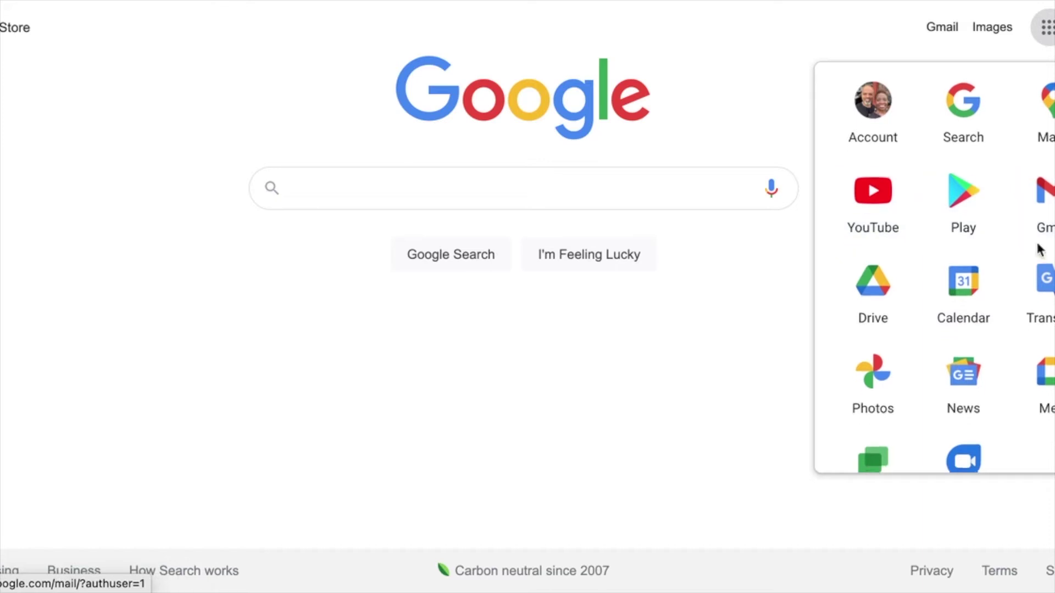
scroll(999, 254, "down", 5)
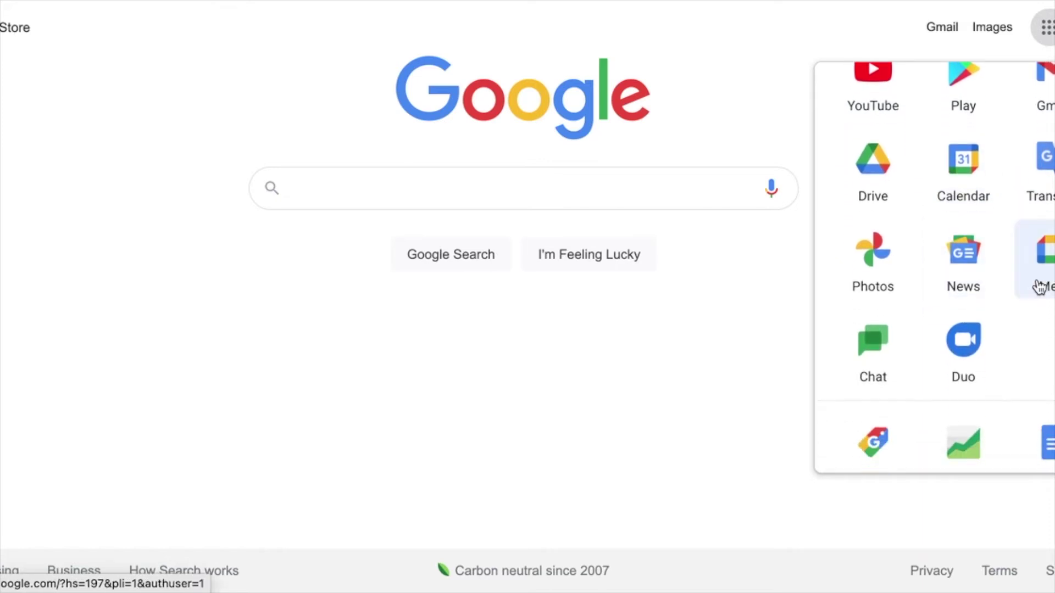
scroll(1040, 286, "down", 4)
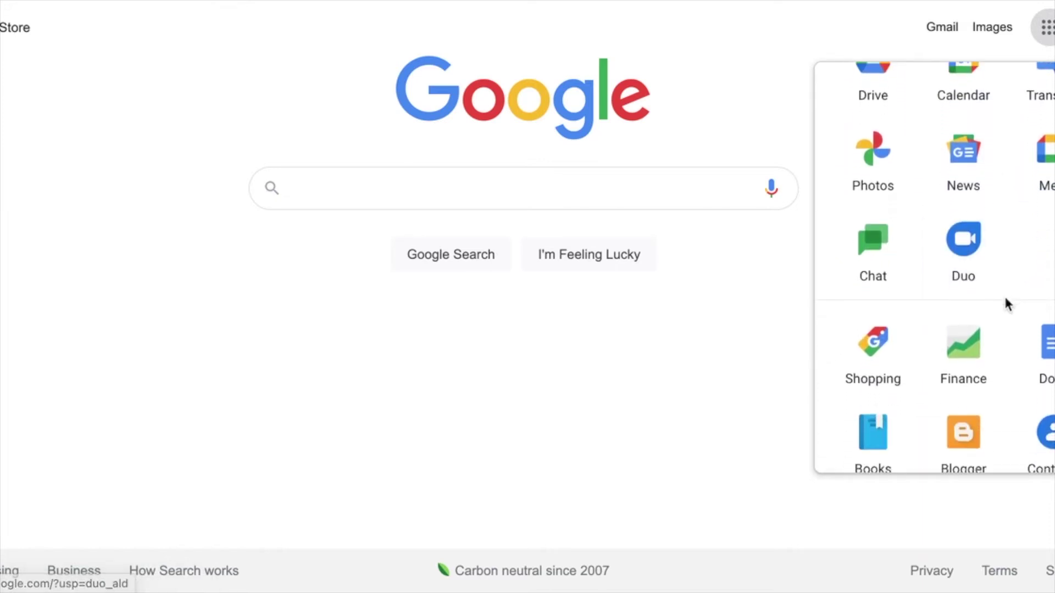
scroll(983, 296, "down", 14)
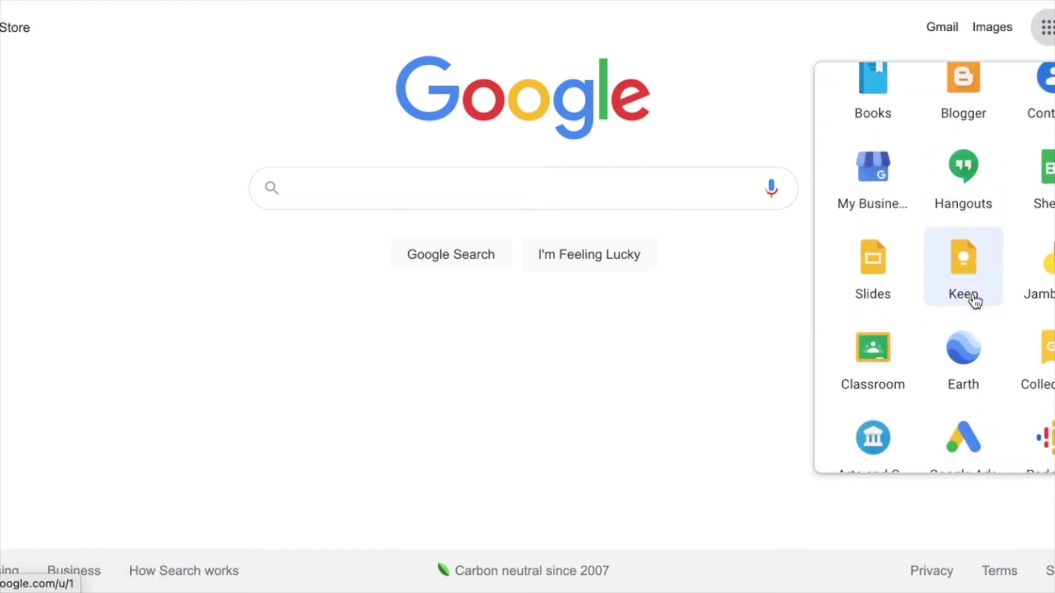
scroll(974, 301, "down", 10)
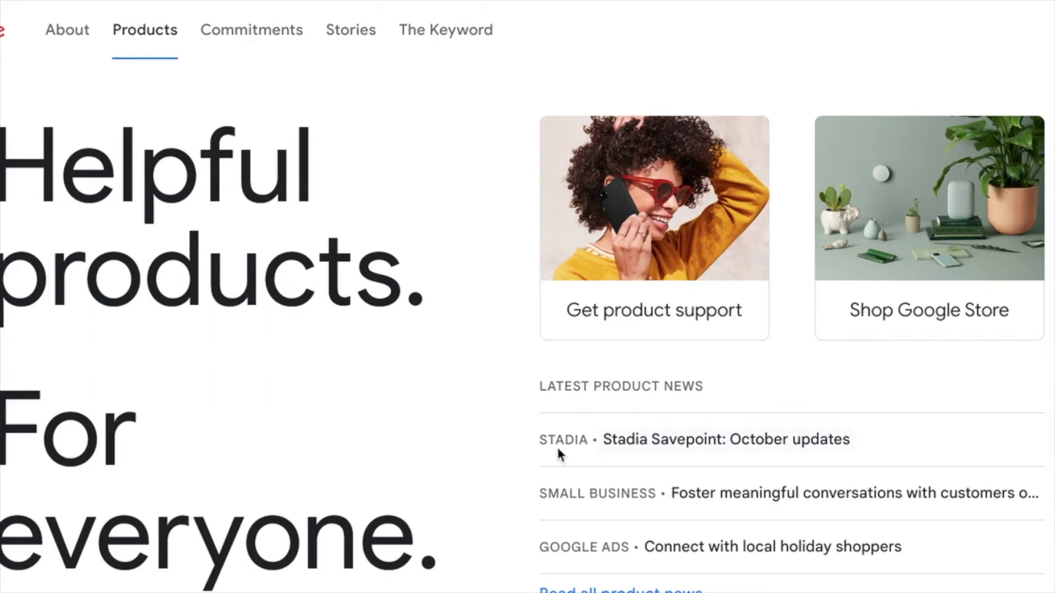
- Find Voice in the complete list of Google products and open Google Voice
scroll(628, 467, "down", 6)
scroll(684, 469, "down", 2)
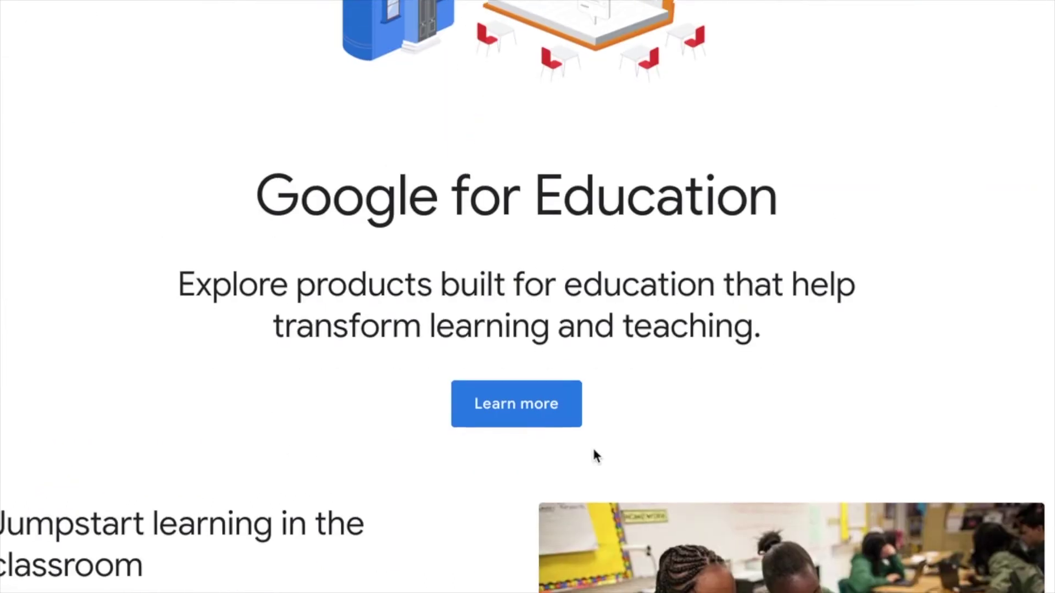
scroll(593, 457, "down", 5)
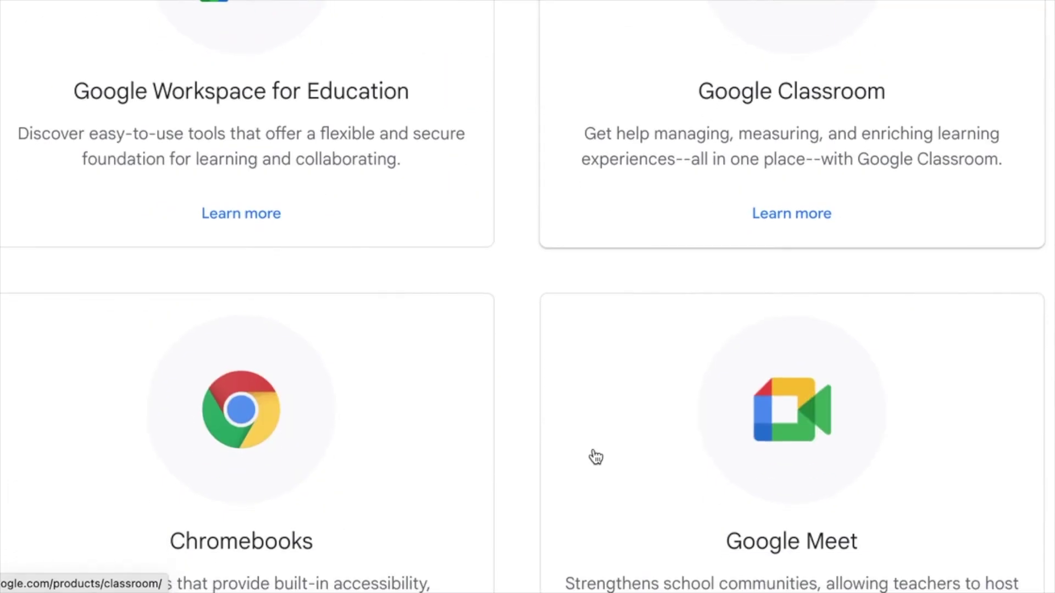
scroll(523, 424, "up", 6)
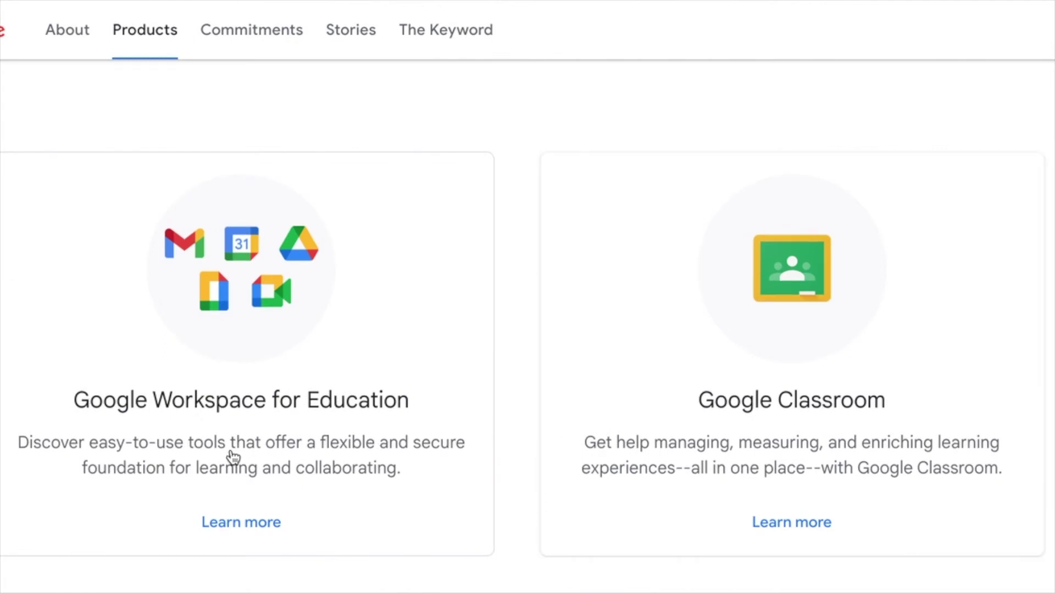
scroll(627, 456, "down", 8)
scroll(626, 457, "down", 15)
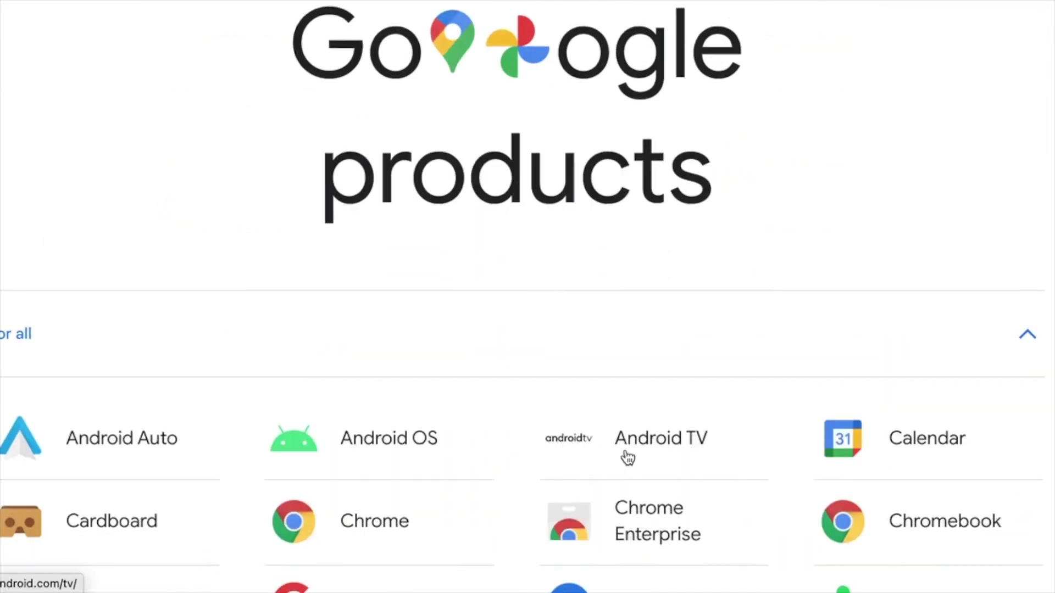
scroll(522, 420, "down", 5)
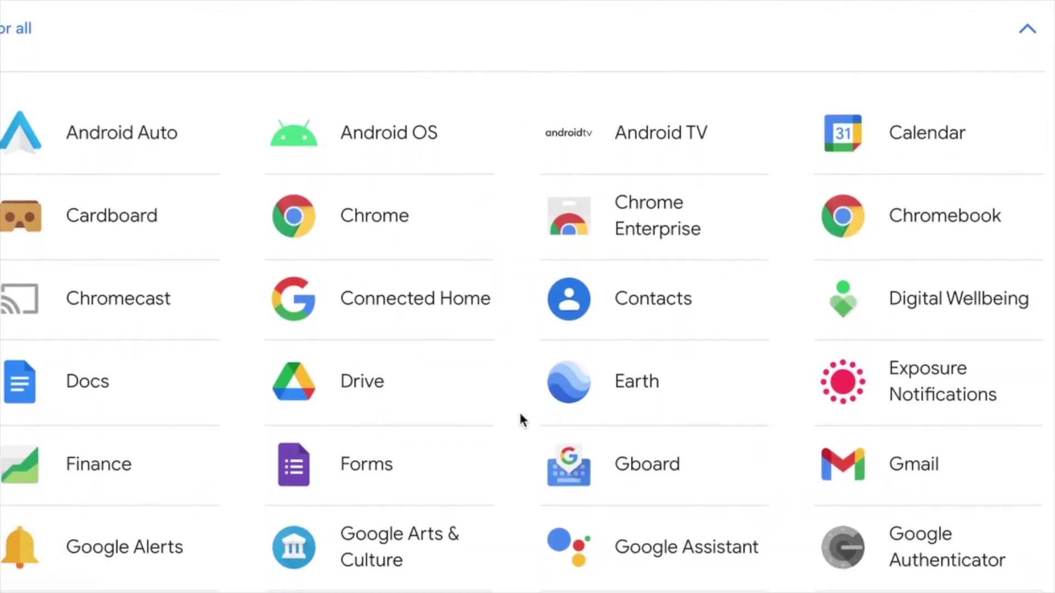
scroll(685, 422, "down", 6)
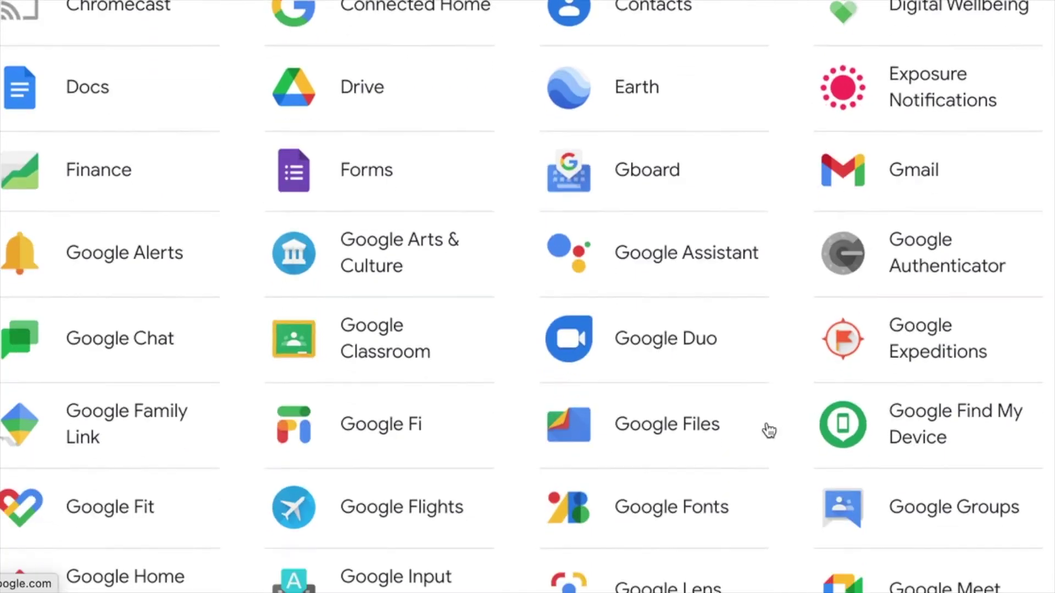
scroll(589, 421, "down", 10)
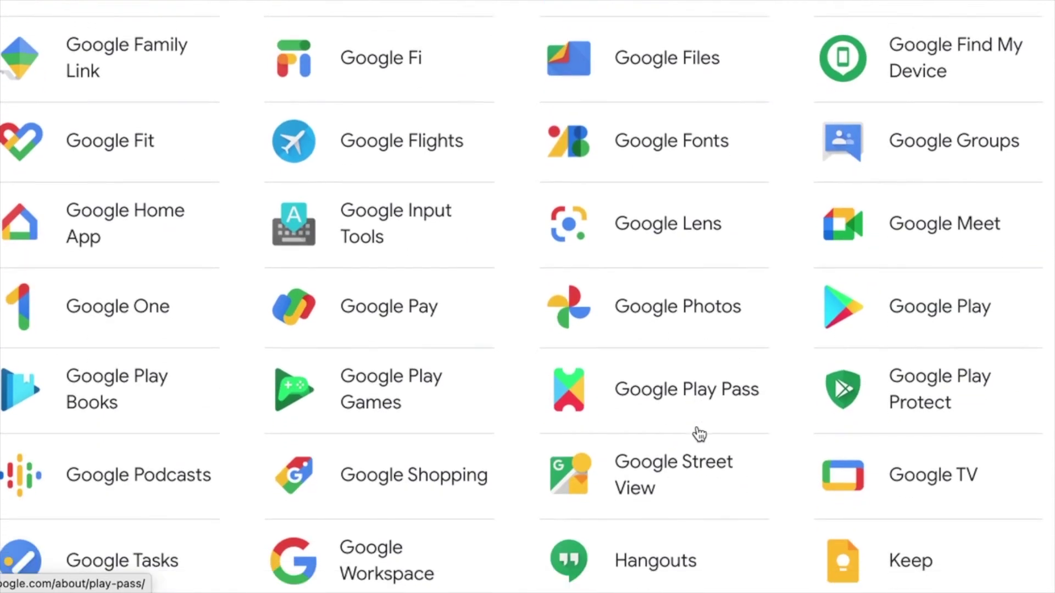
scroll(699, 434, "down", 7)
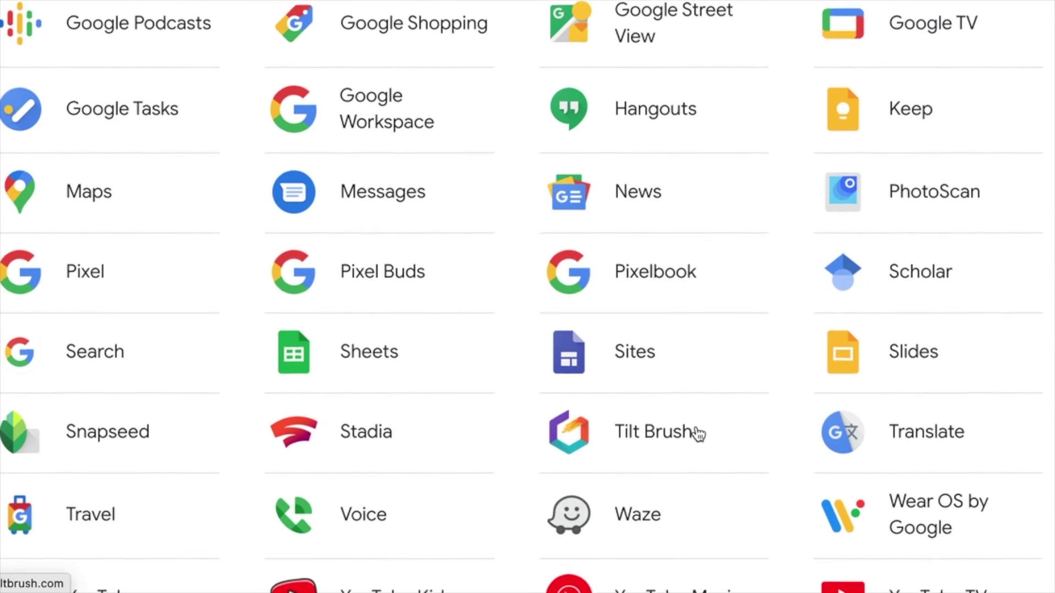
scroll(699, 434, "down", 4)
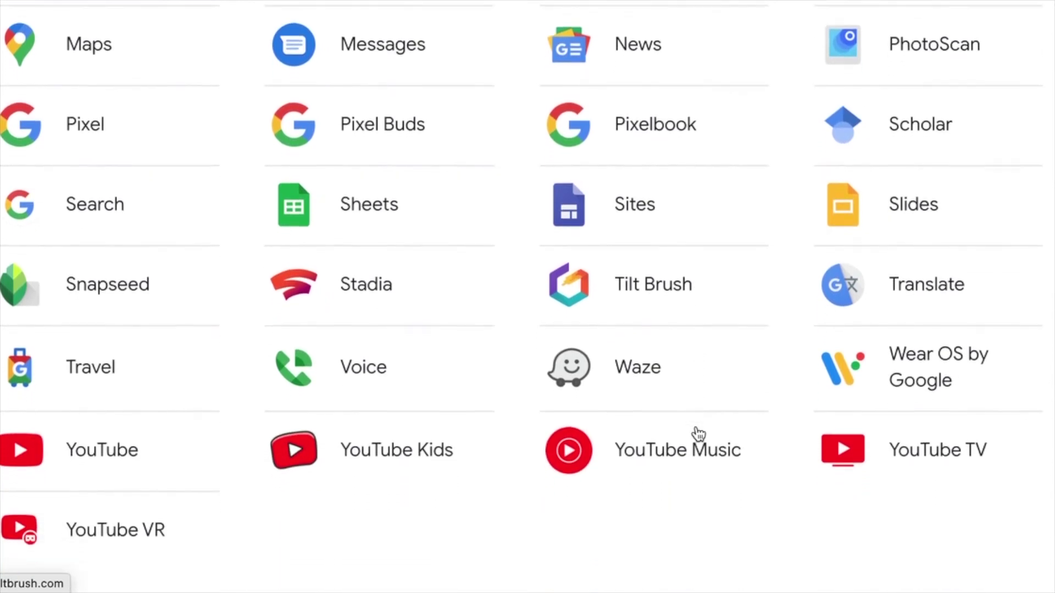
scroll(699, 435, "down", 7)
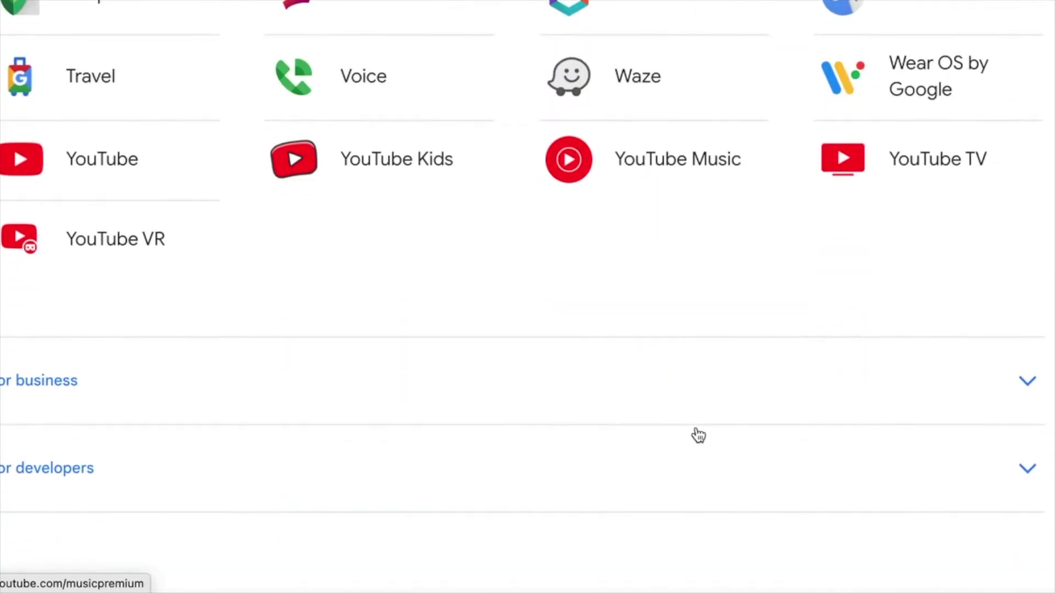
scroll(698, 434, "up", 8)
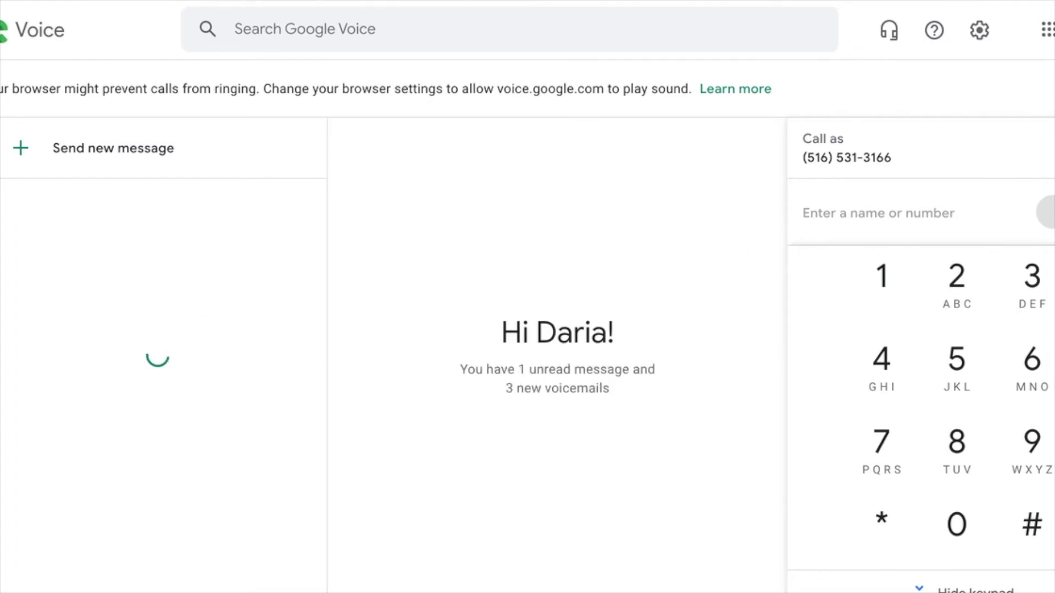
left_click(1050, 29)
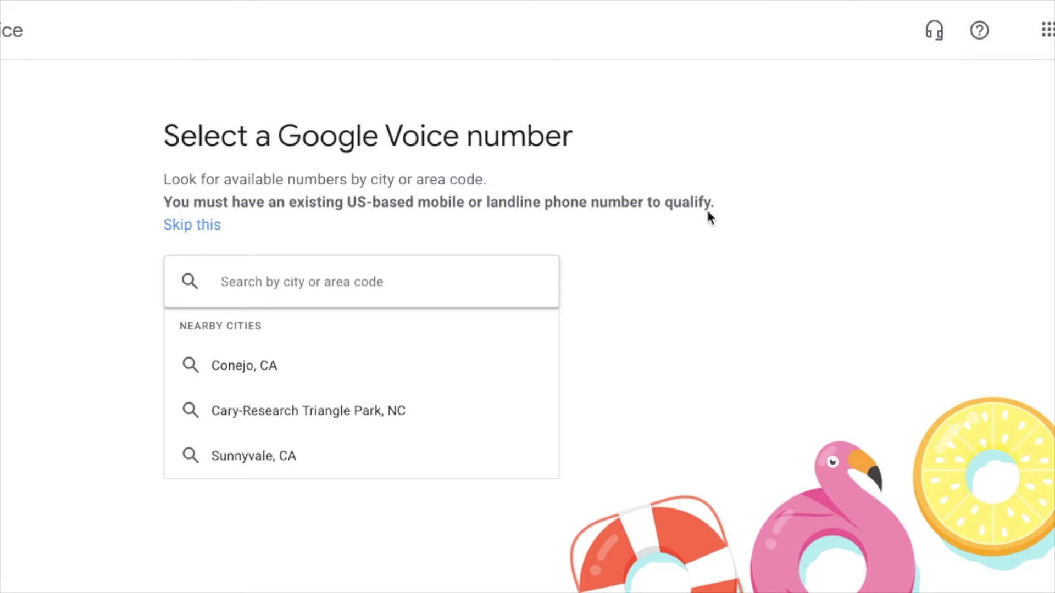
- Try a search for Google Voice numbers with area code 718, and clear the search
left_click(349, 281)
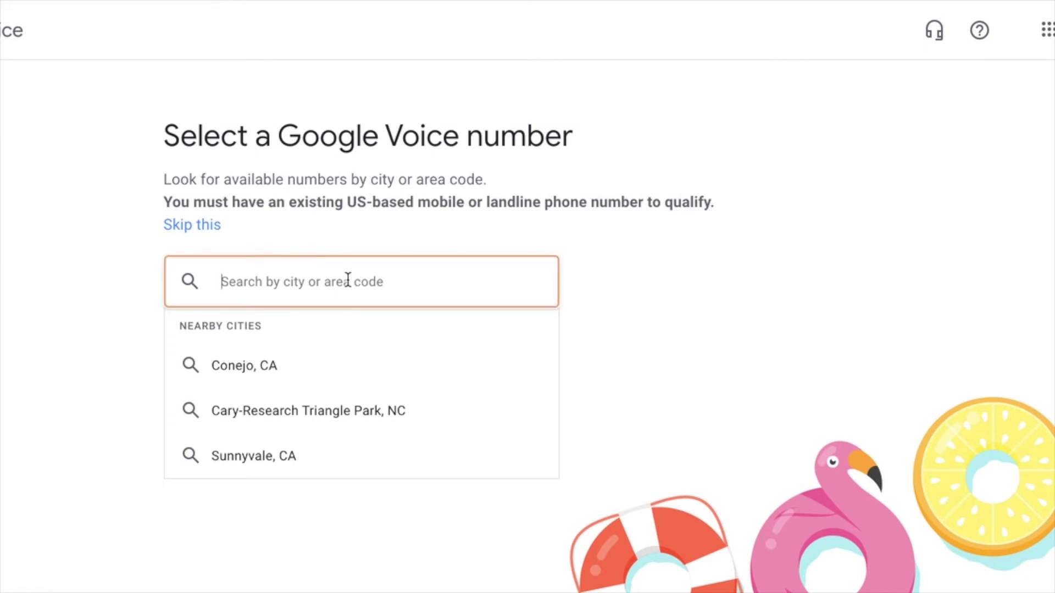
type("718")
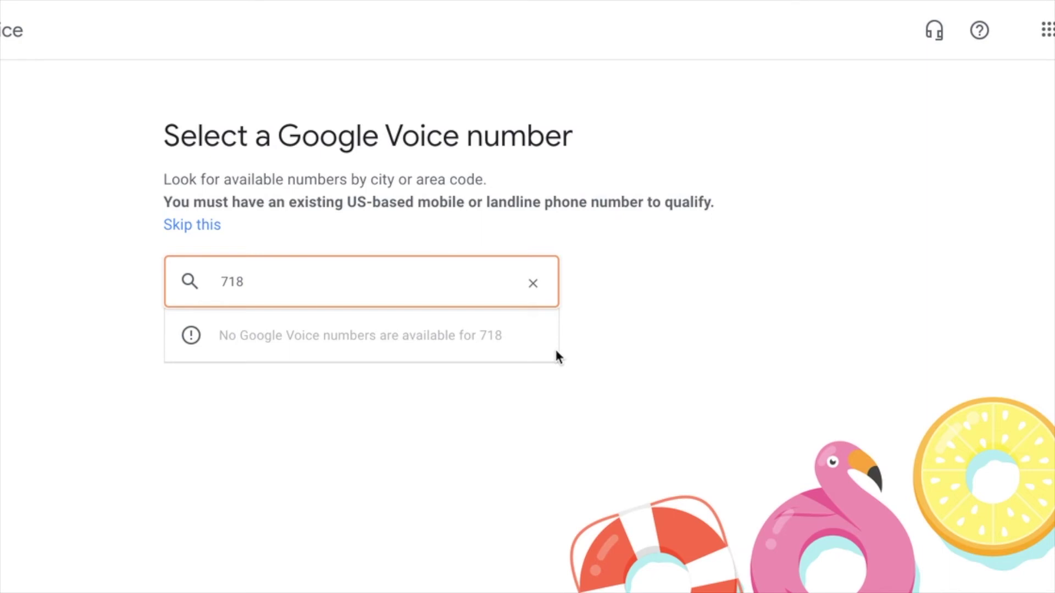
key("BackSpace")
key("BackSpace")
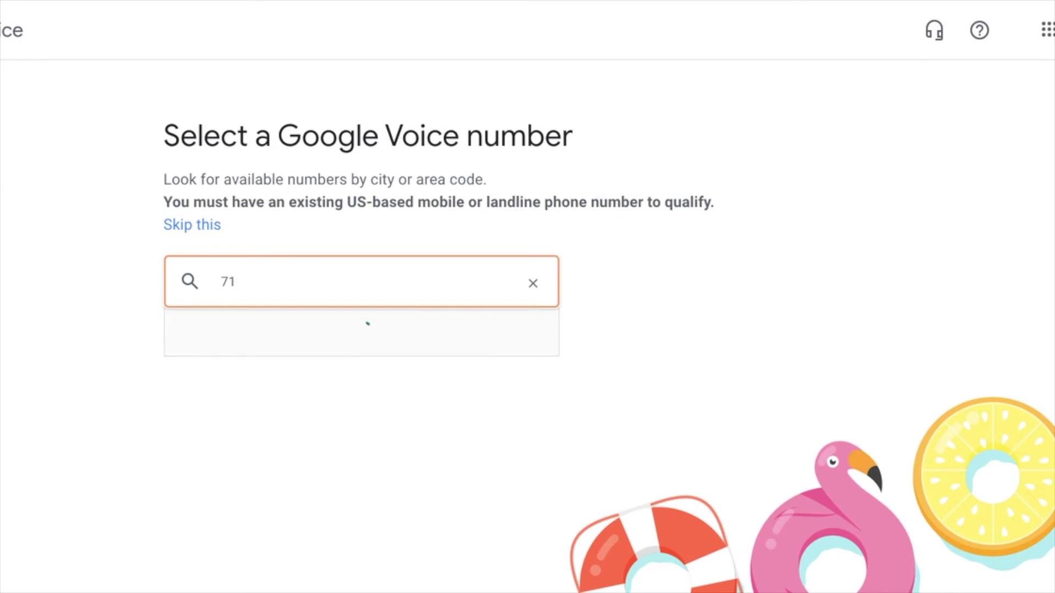
key("BackSpace")
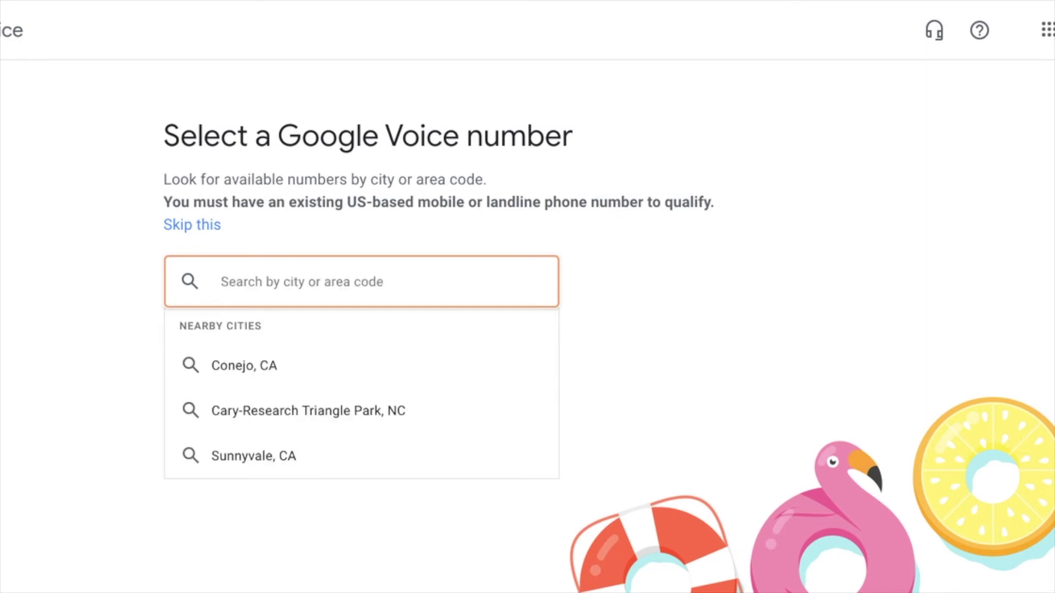
- Search the available Google Voice numbers by area code 516
type("516")
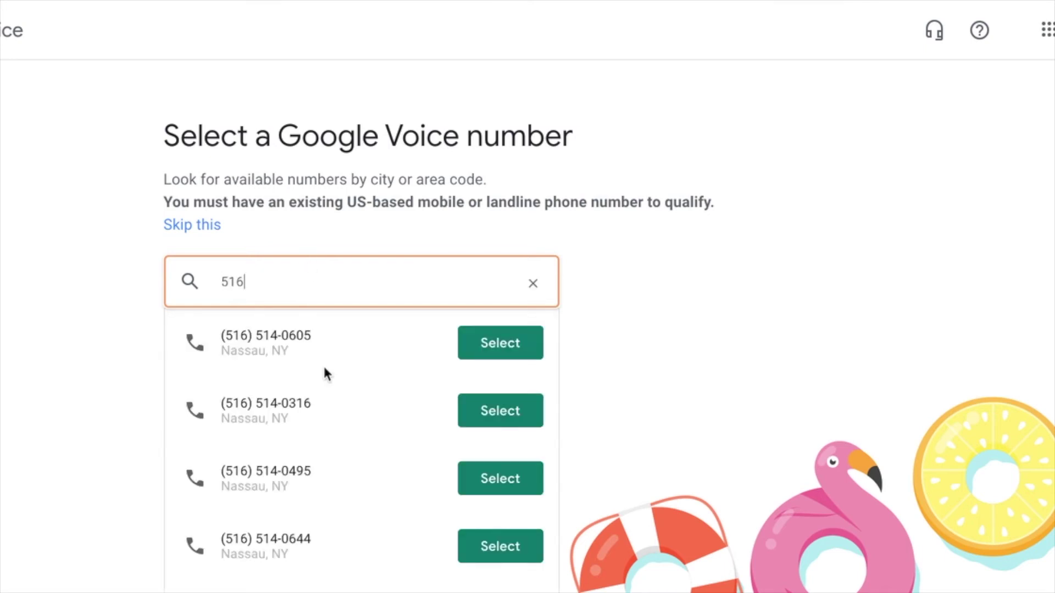
scroll(364, 370, "down", 2)
scroll(363, 365, "down", 3)
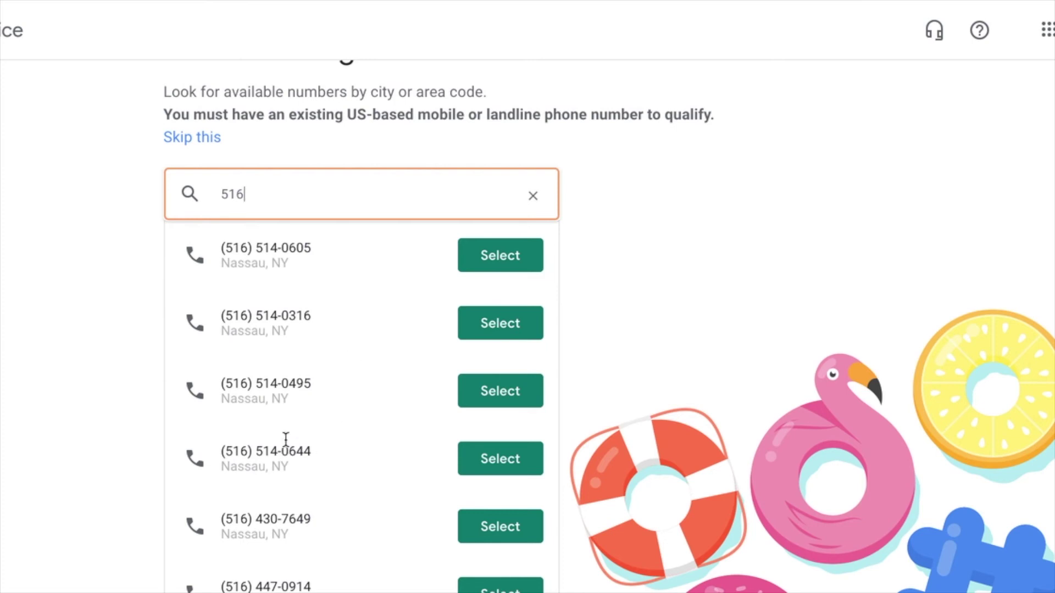
scroll(299, 406, "down", 2)
scroll(289, 405, "down", 2)
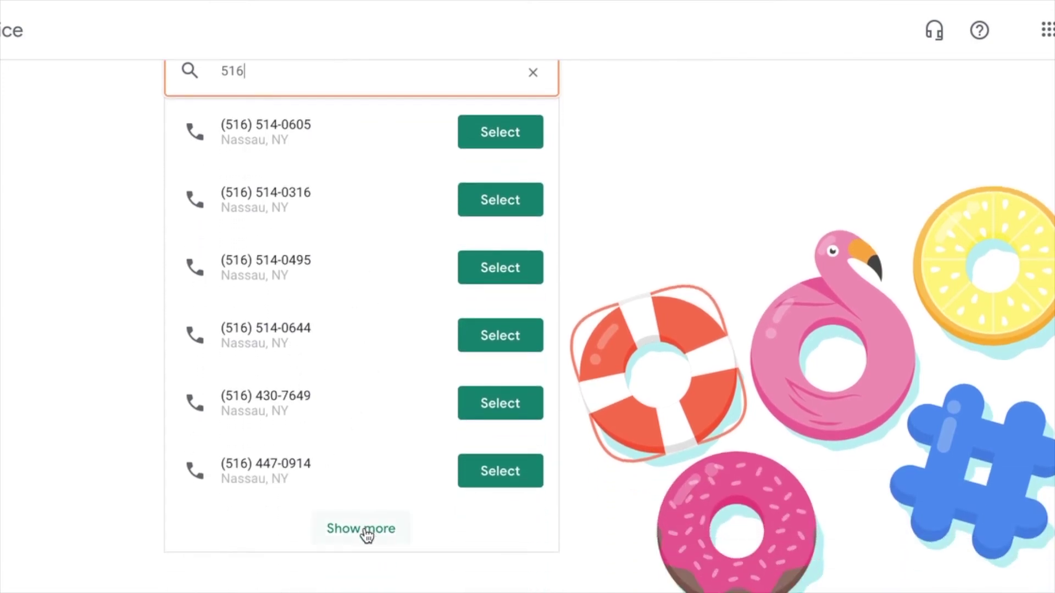
- Show more of the available Nassau, NY numbers, review them and select the first number in the list
left_click(368, 531)
scroll(326, 446, "down", 1)
scroll(324, 442, "down", 2)
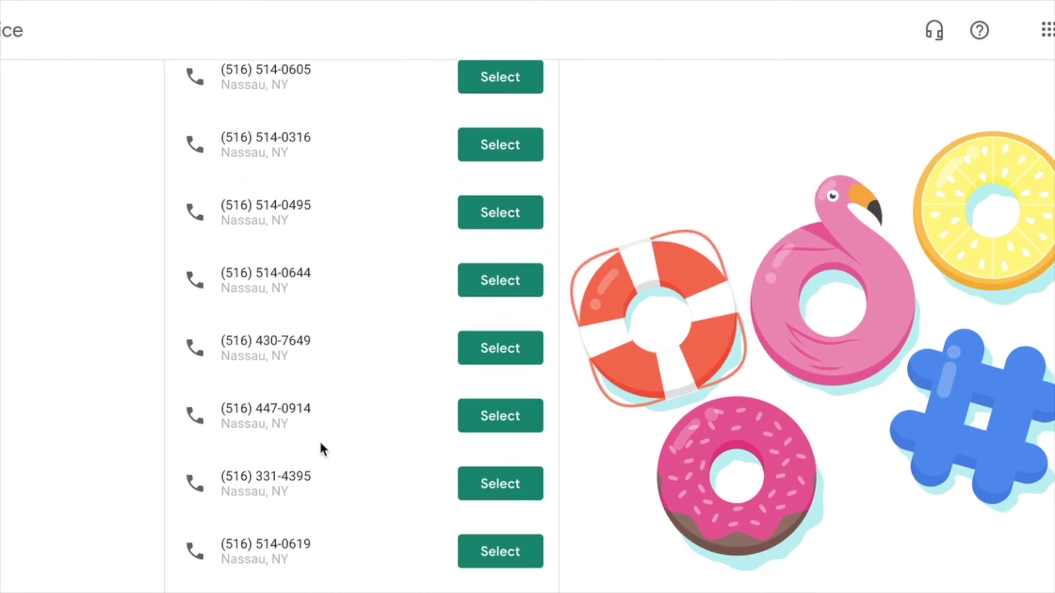
scroll(315, 467, "down", 1)
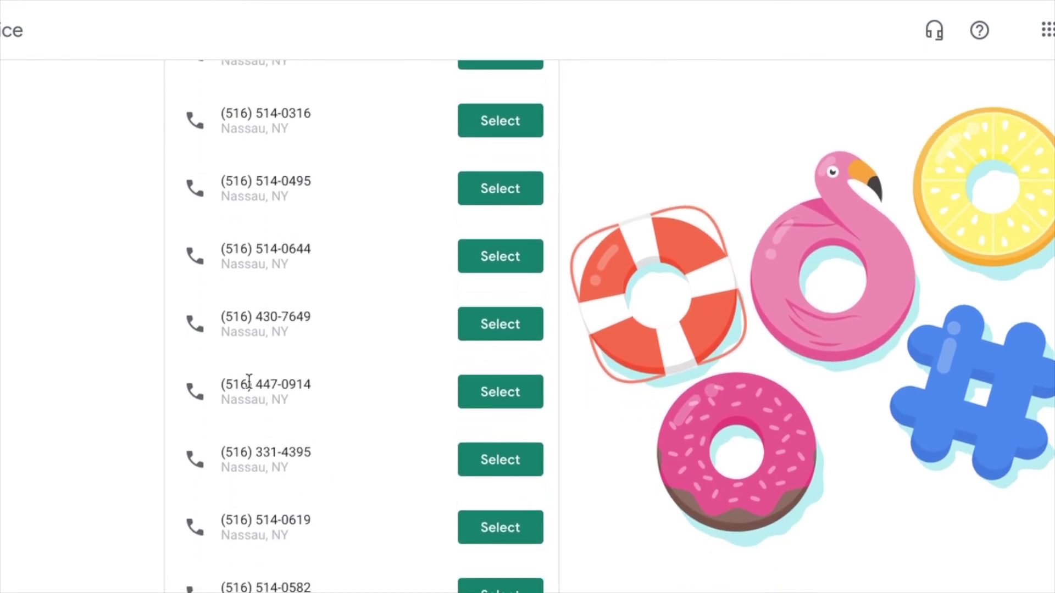
scroll(349, 425, "down", 3)
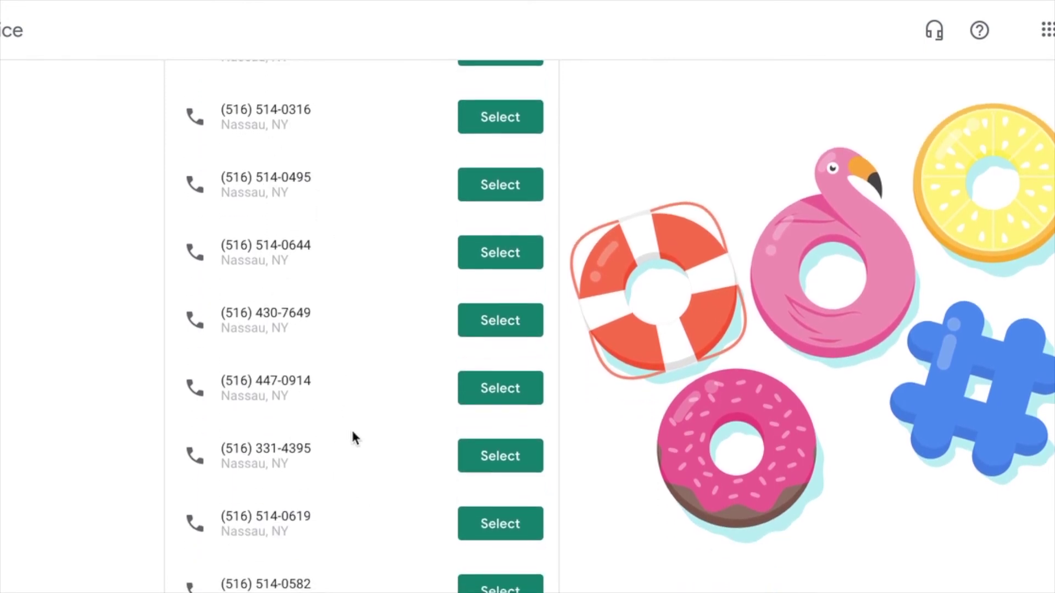
scroll(339, 426, "down", 2)
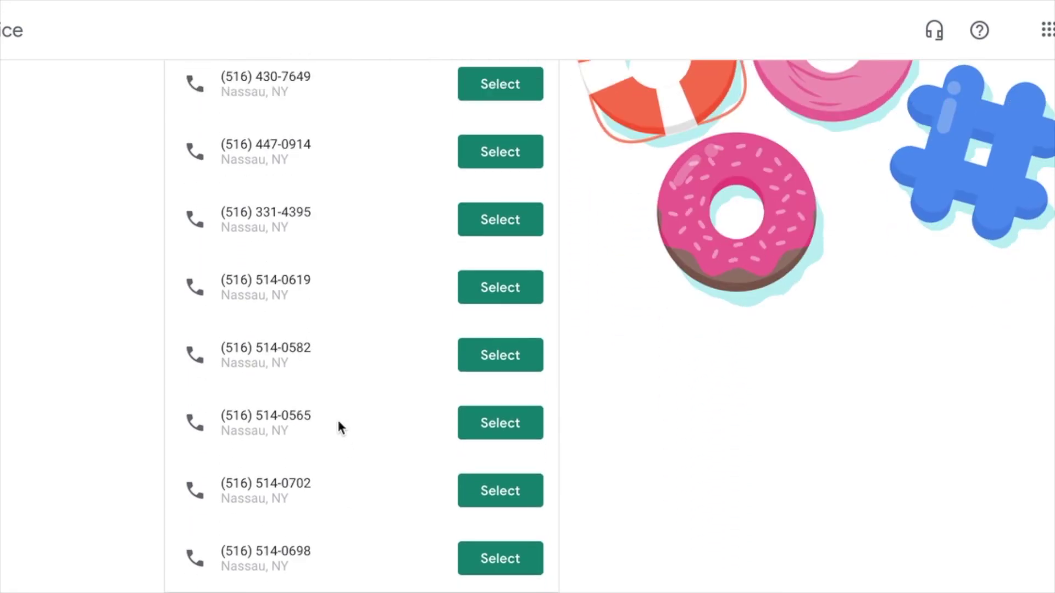
scroll(324, 307, "up", 10)
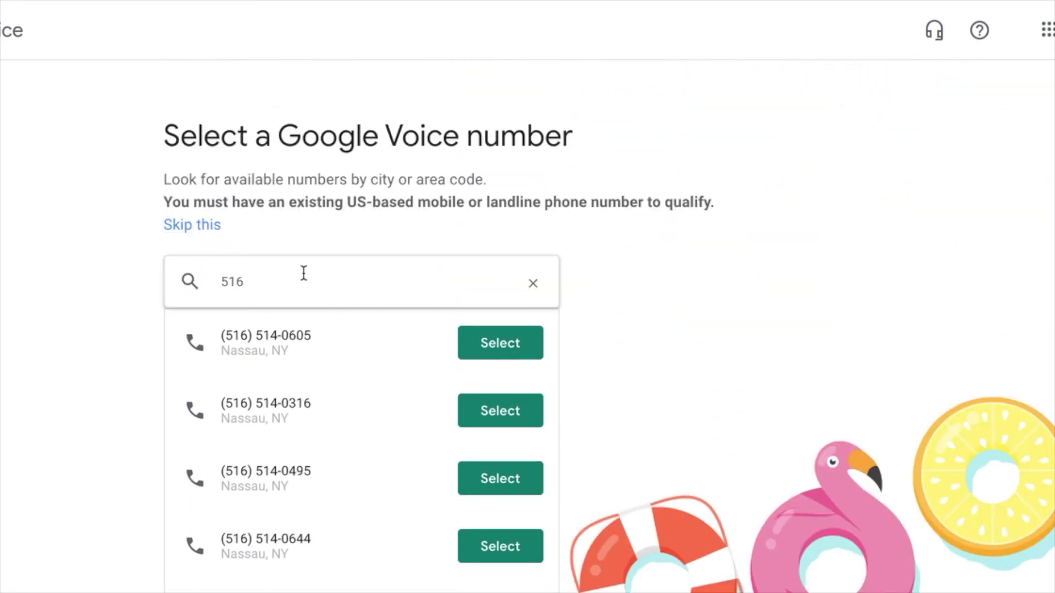
left_click(496, 347)
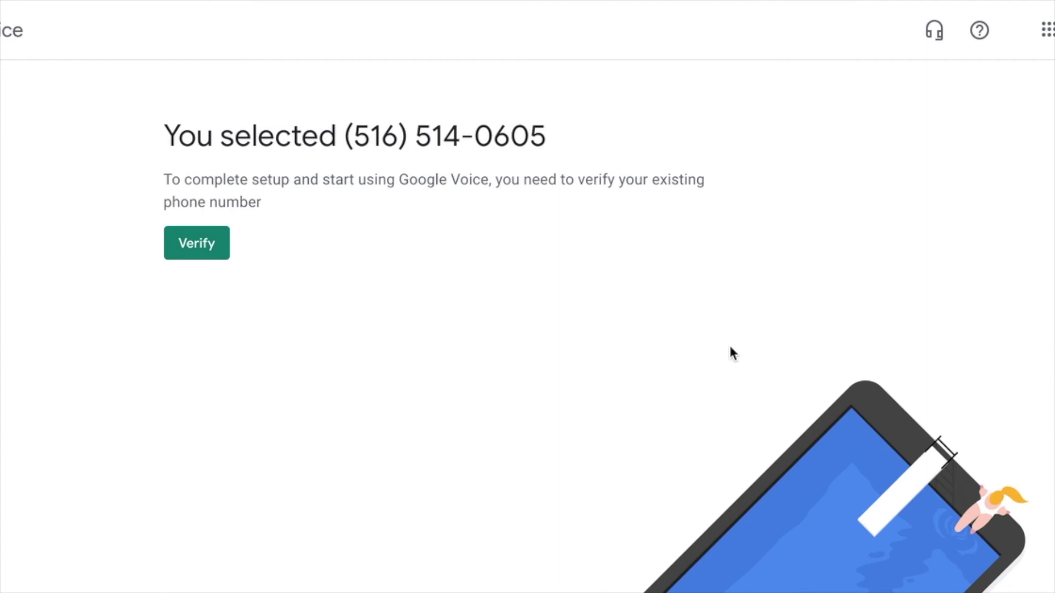